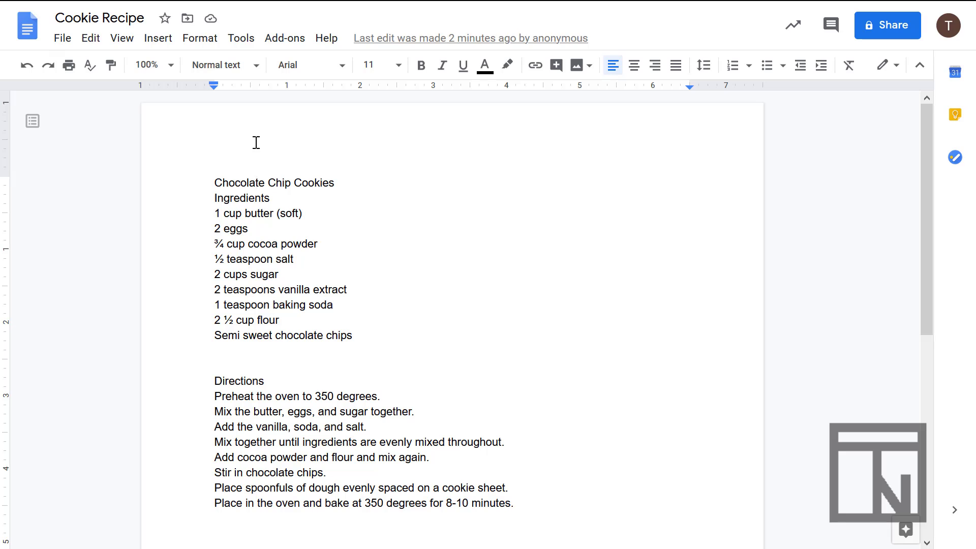
Set the line spacing of the Ingredients heading and all the ingredient lines to 1.5.
left_click(210, 197)
left_click_drag(210, 197, 359, 334)
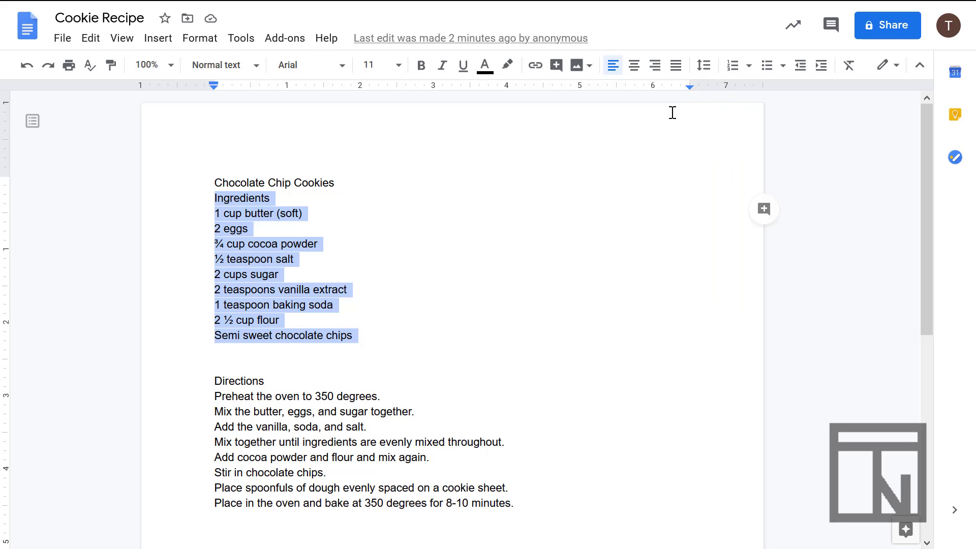
left_click(702, 66)
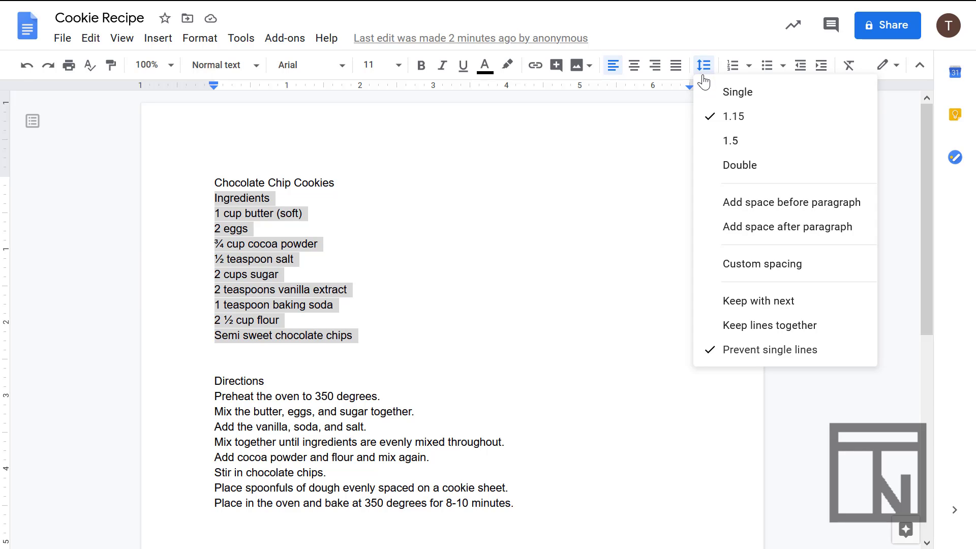
left_click(732, 142)
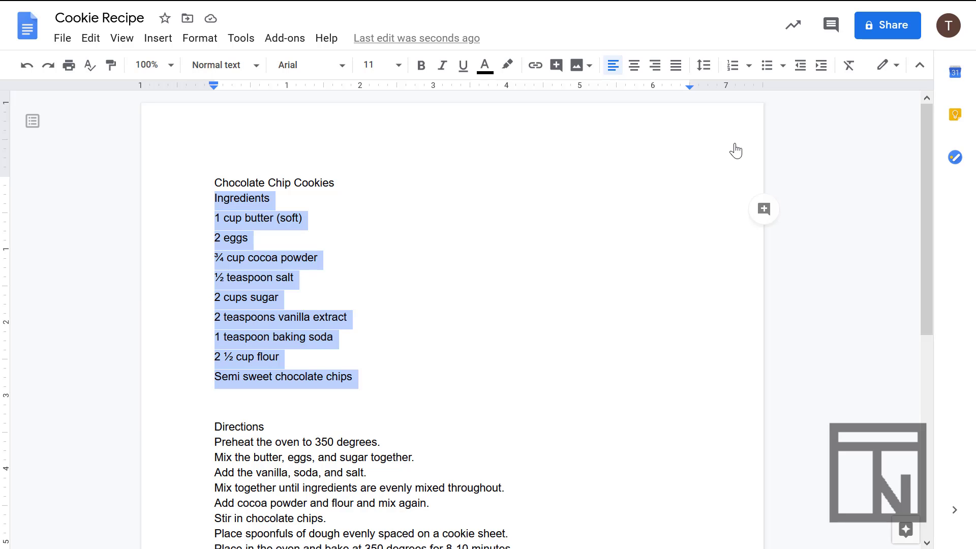
Turn the ingredient lines, from the butter to the chocolate chips, into a bulleted list with the checkbox style.
left_click(214, 217)
left_click_drag(214, 217, 368, 374)
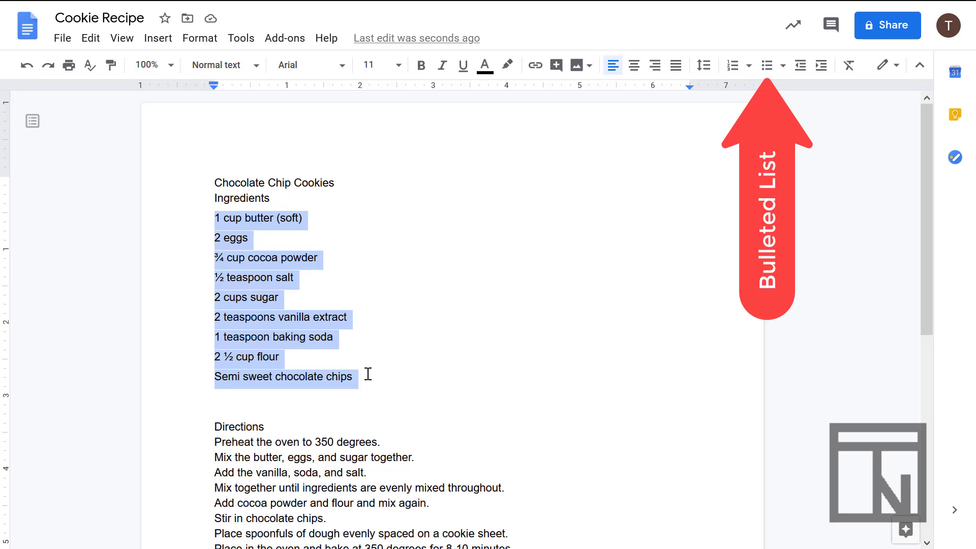
left_click(765, 71)
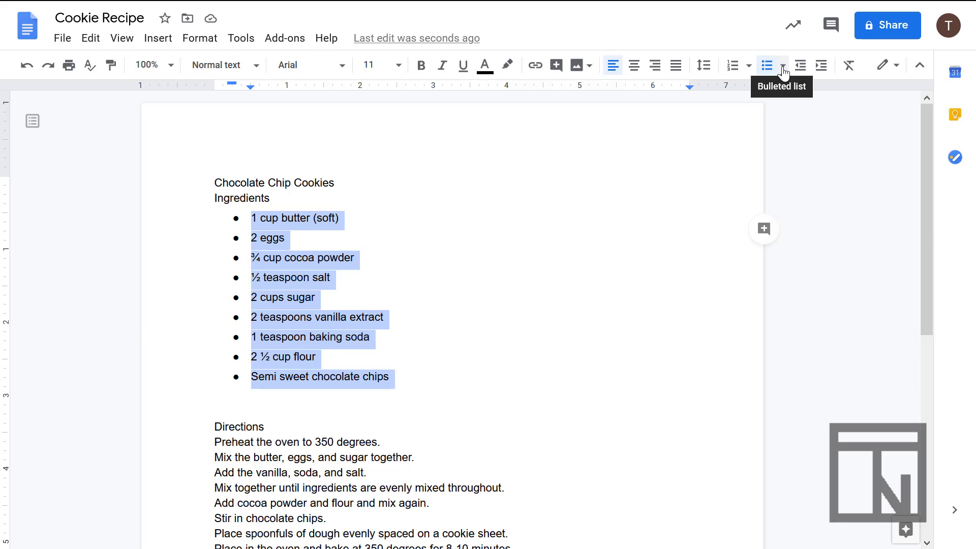
left_click(783, 68)
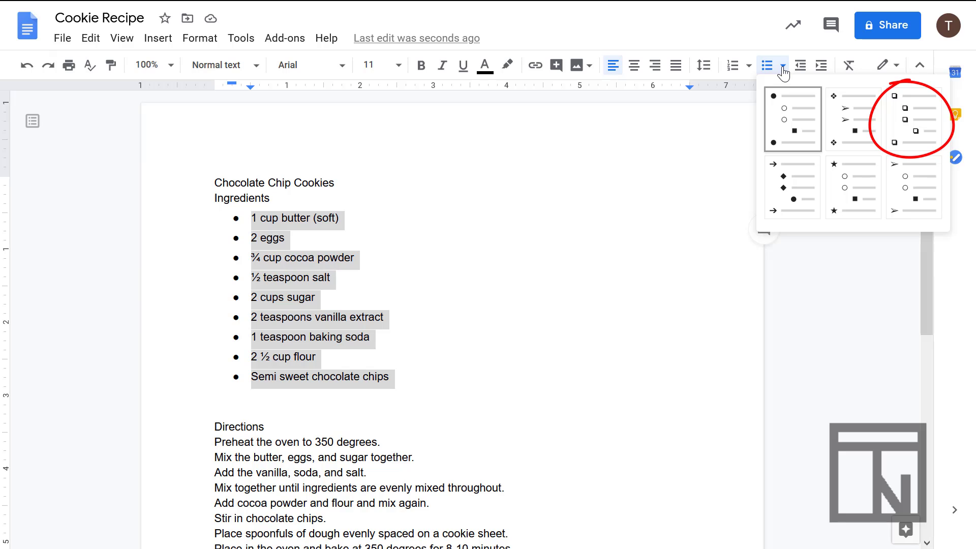
left_click(896, 118)
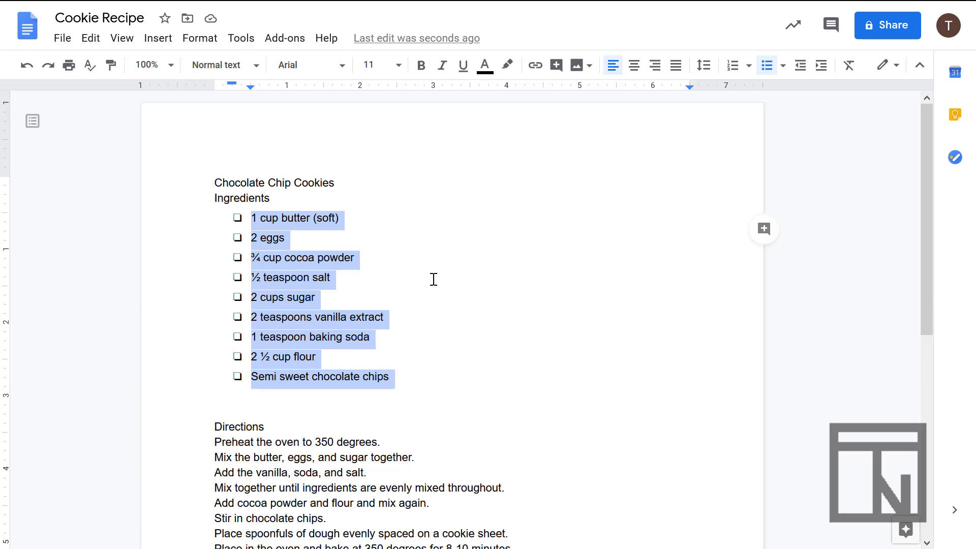
left_click(216, 402)
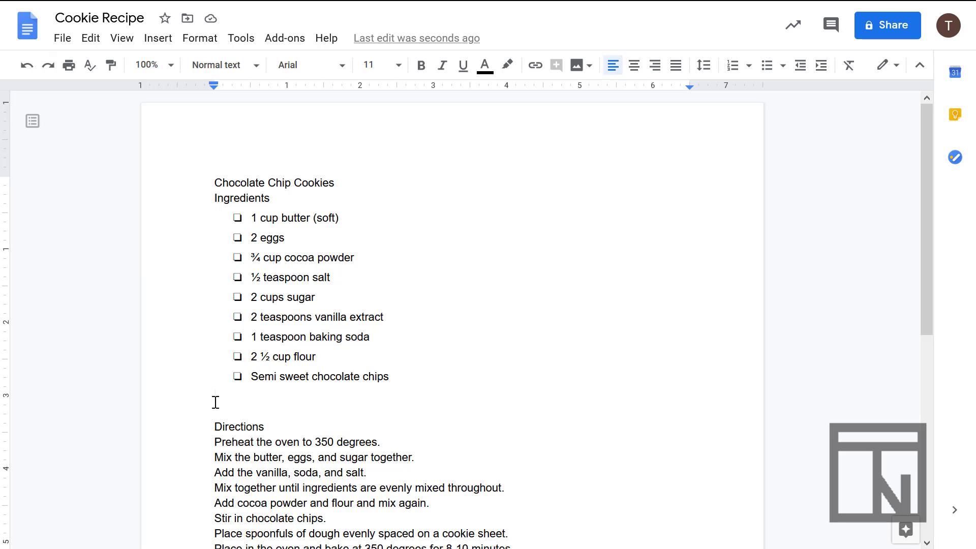
type("--------------")
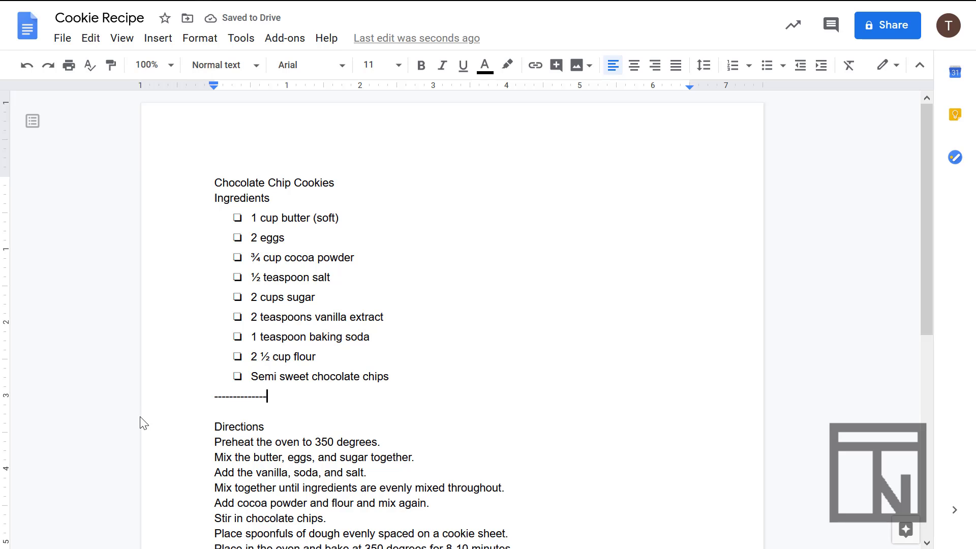
key("BackSpace")
key("BackSpace")
key("BackSpace")
key("BackSpace")
key("BackSpace")
key("BackSpace")
key("BackSpace")
key("BackSpace")
key("BackSpace")
key("BackSpace")
key("BackSpace")
key("BackSpace")
key("BackSpace")
key("BackSpace")
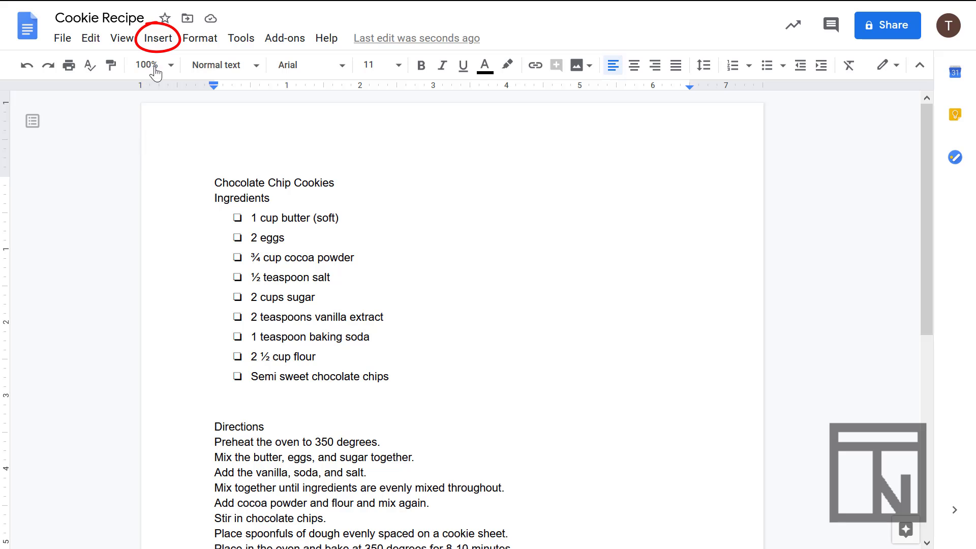
Insert a horizontal line on the blank line between the ingredient list and the Directions section.
left_click(151, 43)
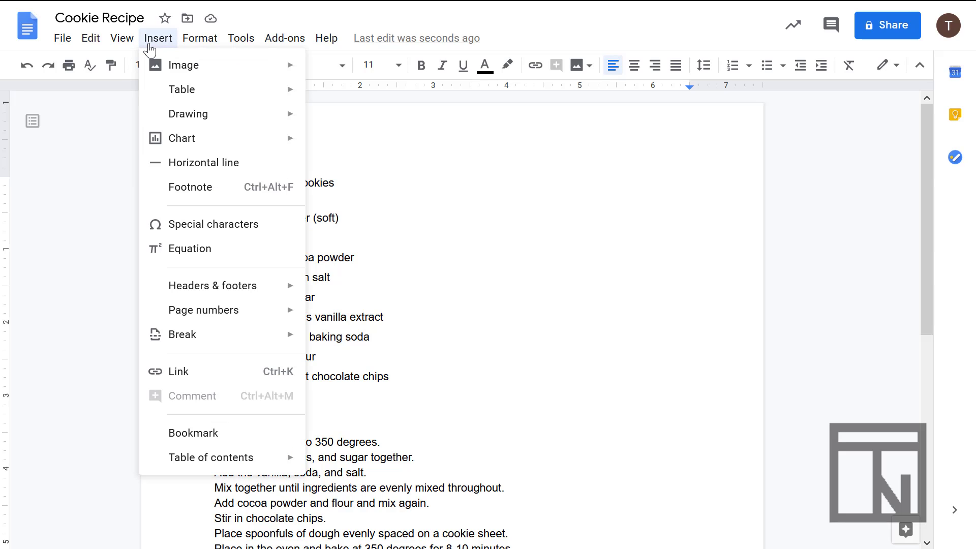
left_click(189, 163)
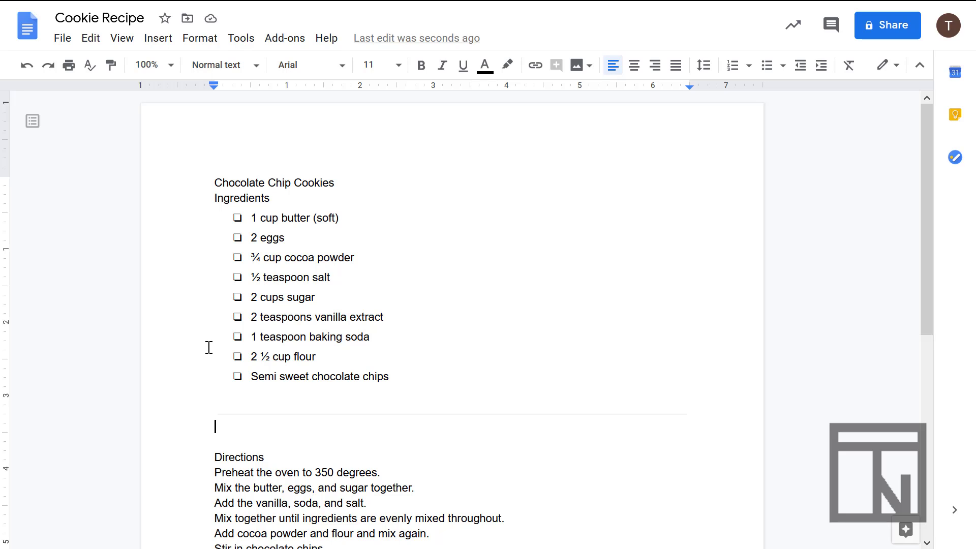
Turn the lines under Directions into a numbered list and add space after each list item.
scroll(209, 347, "down", 5)
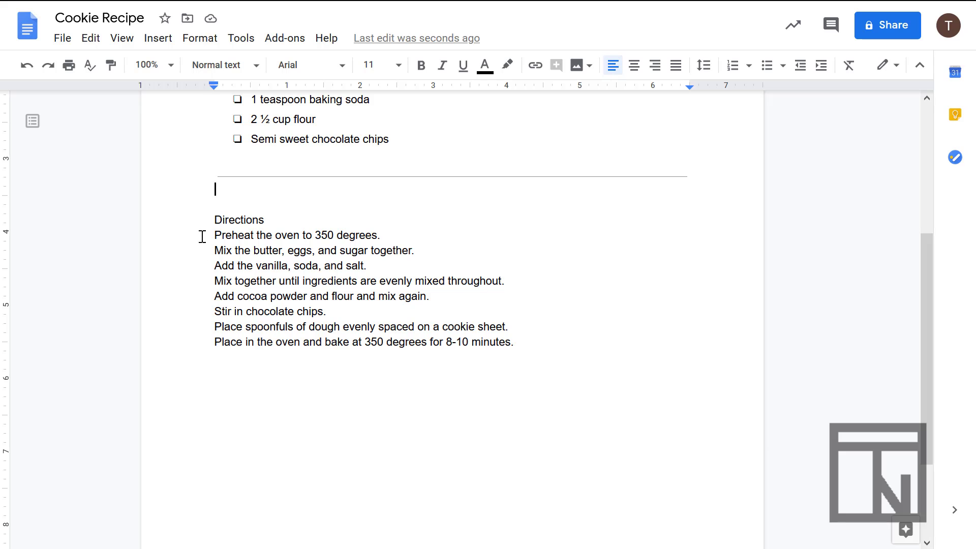
left_click_drag(208, 234, 518, 341)
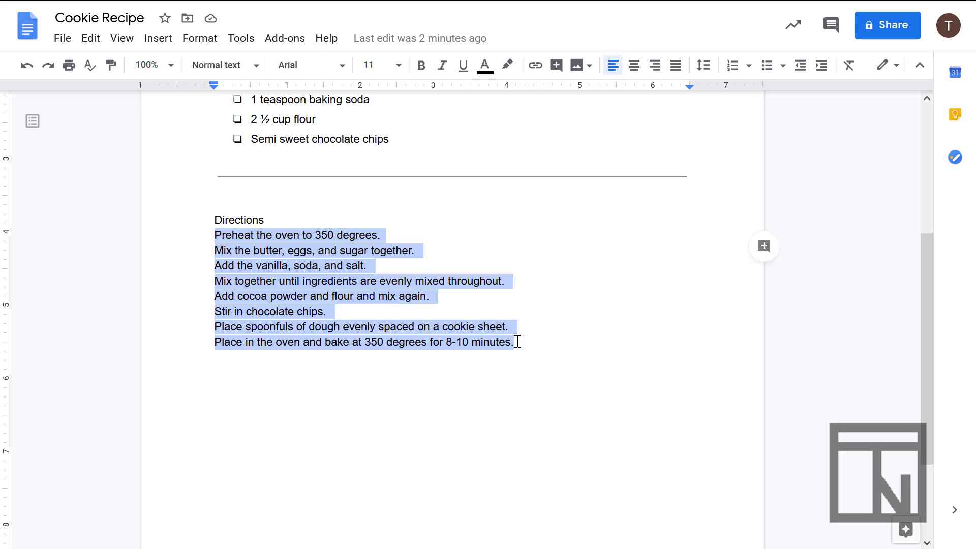
left_click(731, 73)
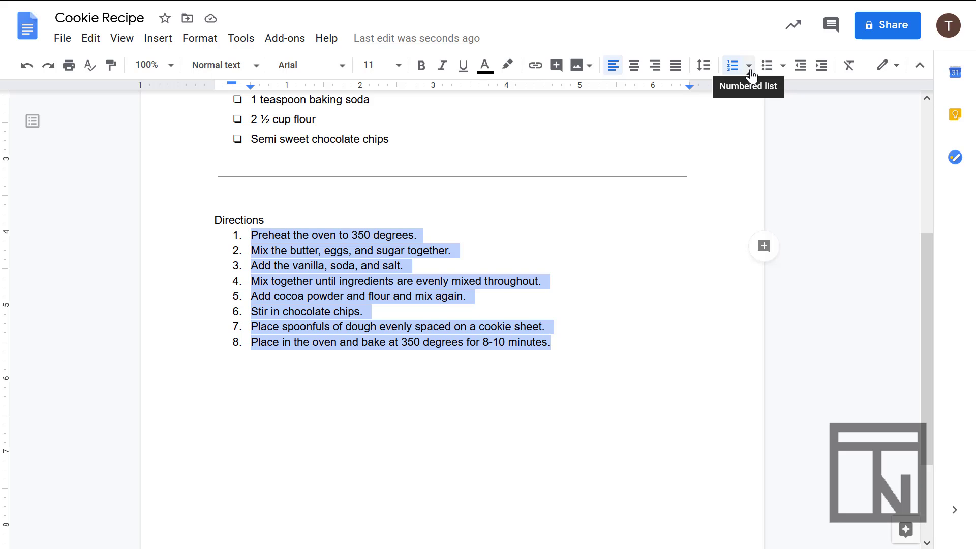
left_click(749, 66)
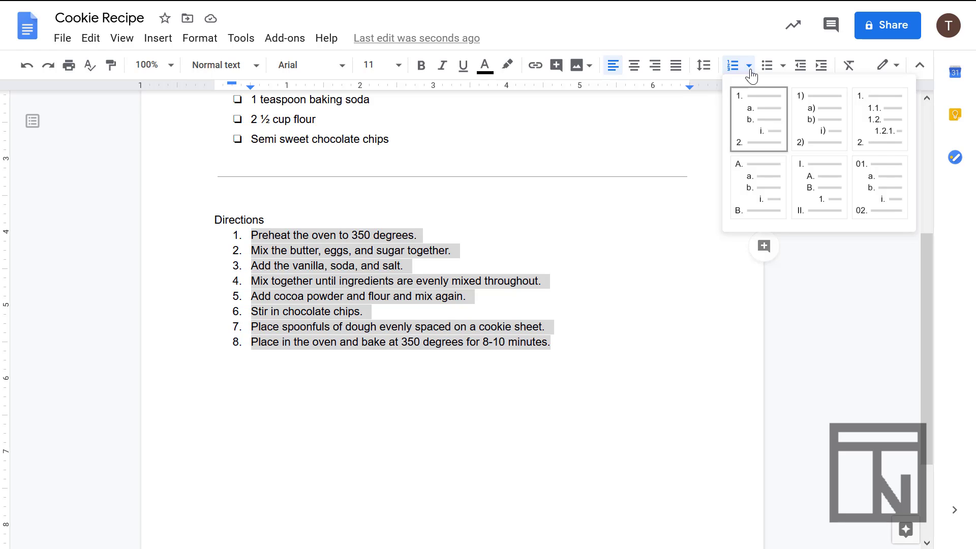
left_click(750, 71)
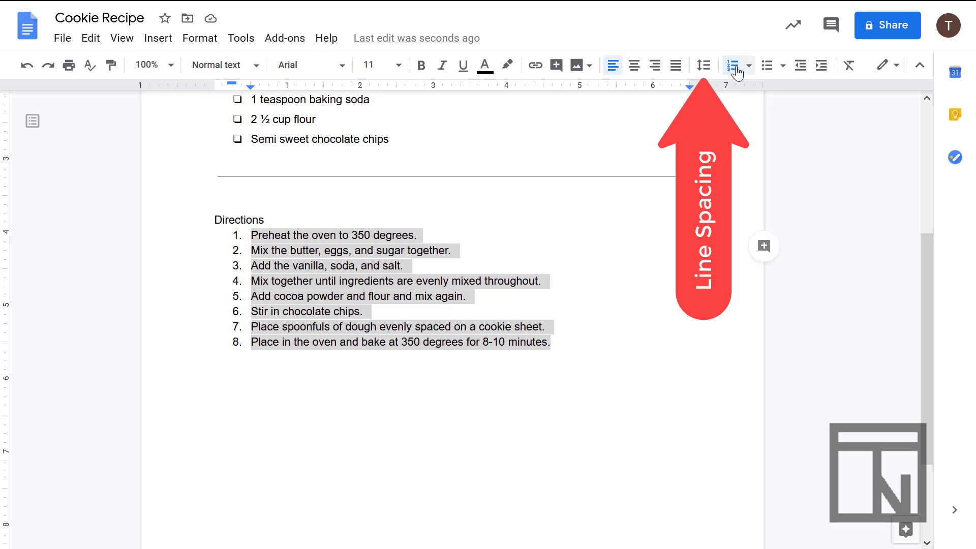
left_click(704, 71)
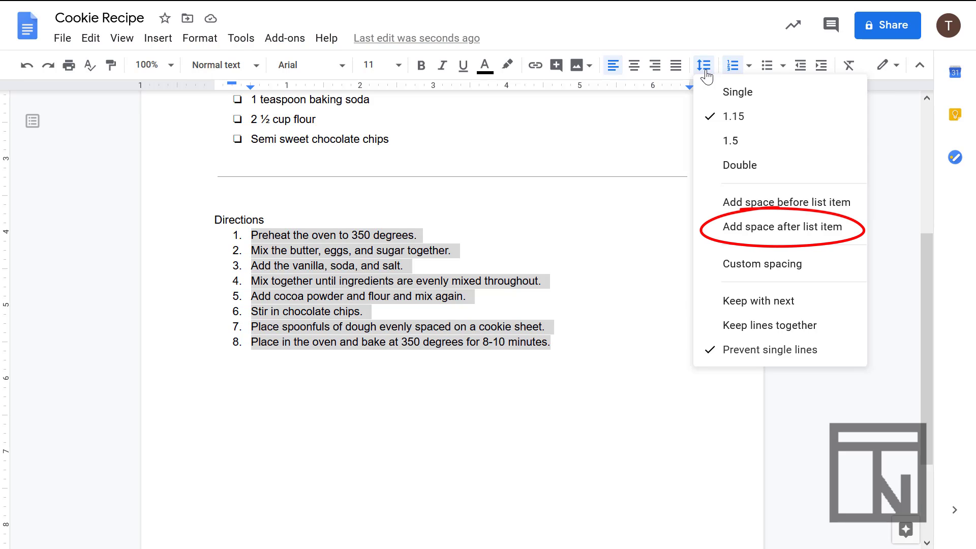
left_click(734, 231)
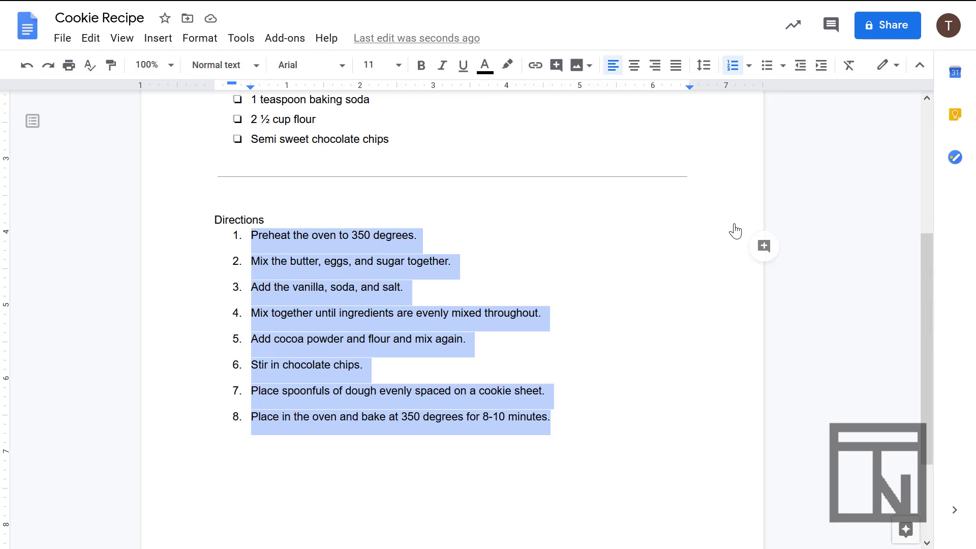
Center the title "Chocolate Chip Cookies", make it bold and set its font size to 18.
scroll(735, 231, "up", 4)
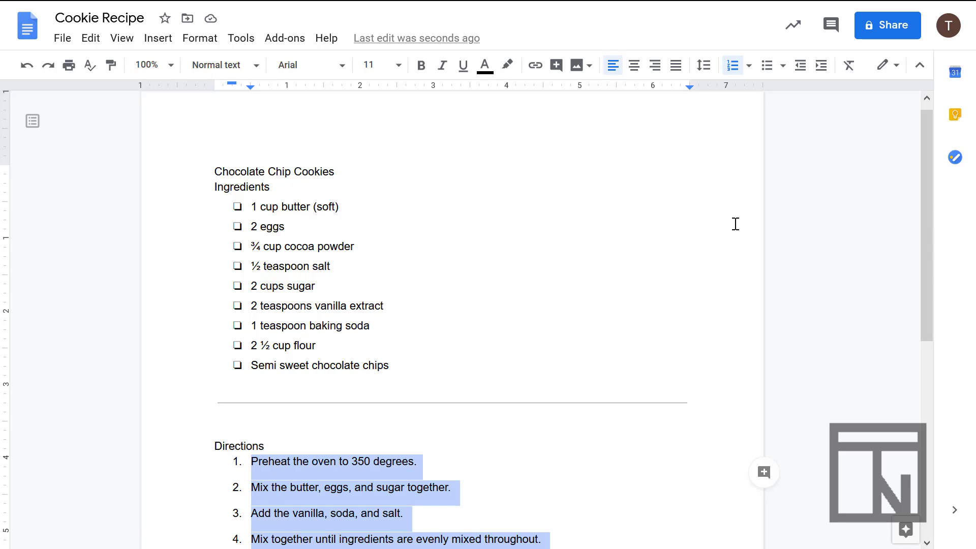
left_click(252, 170)
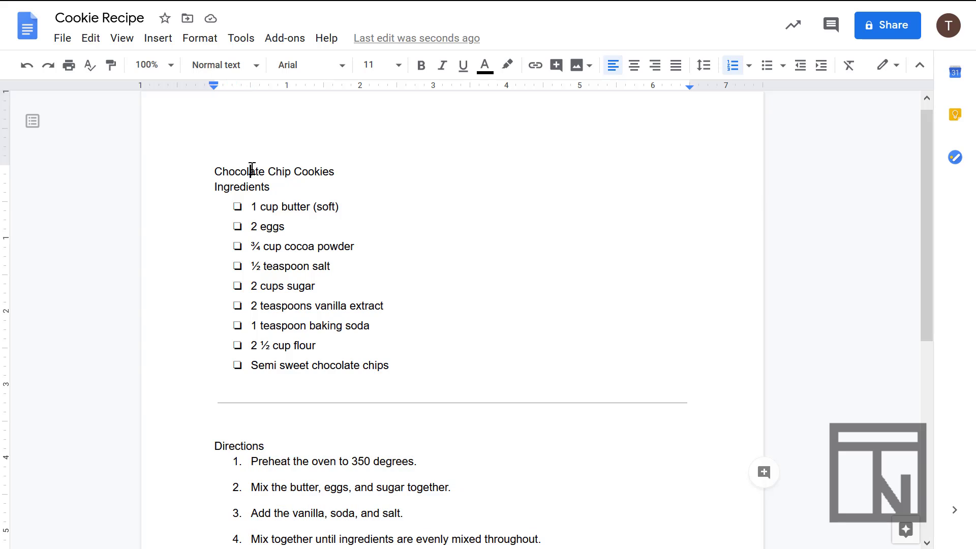
triple_click(252, 170)
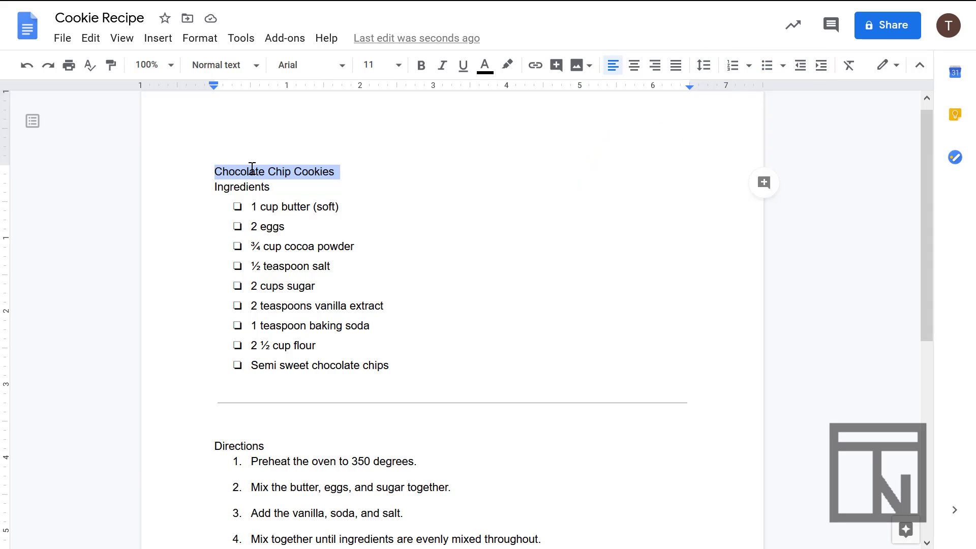
left_click(633, 66)
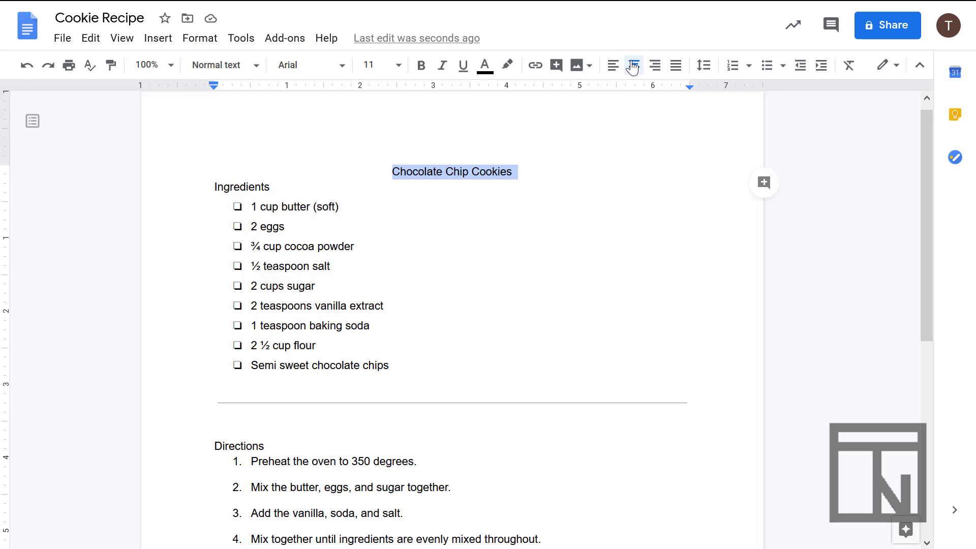
left_click(420, 64)
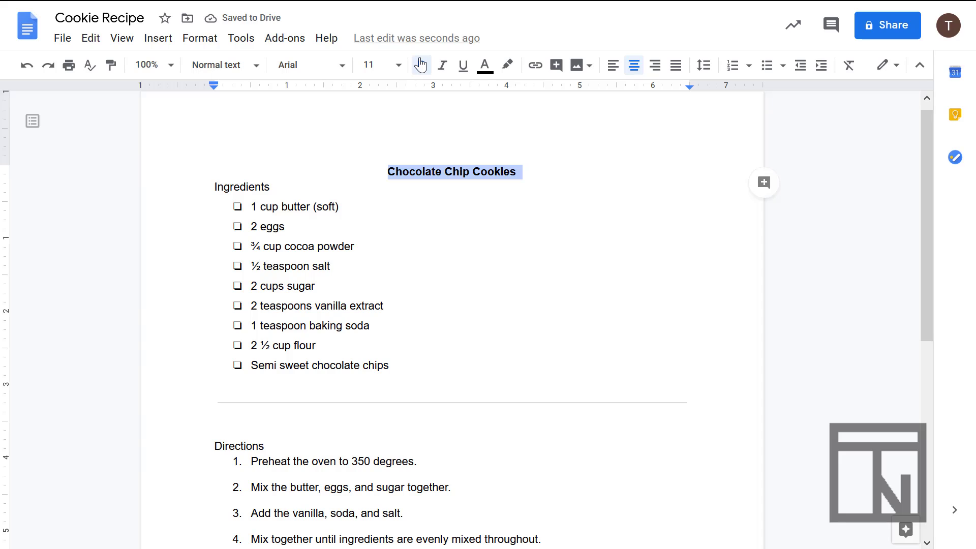
left_click(371, 65)
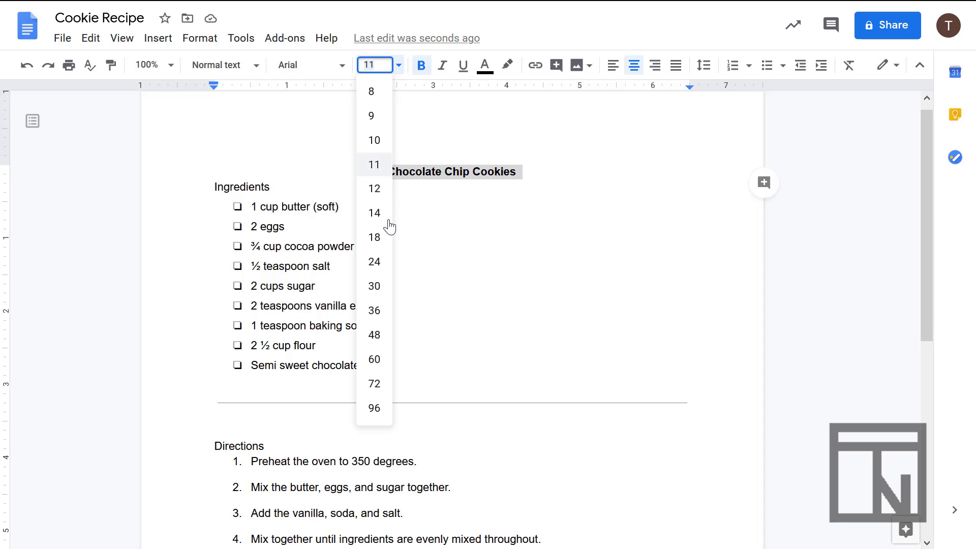
left_click(374, 237)
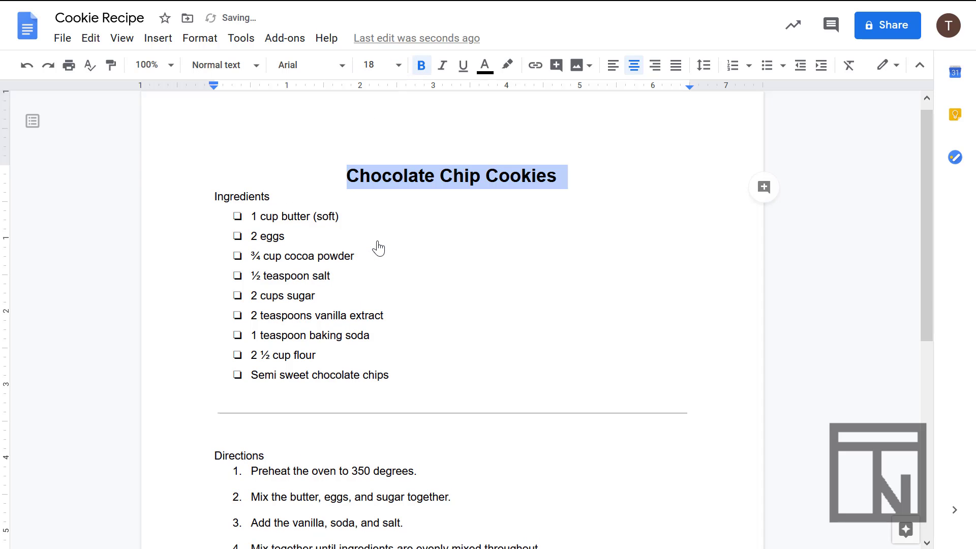
left_click(542, 253)
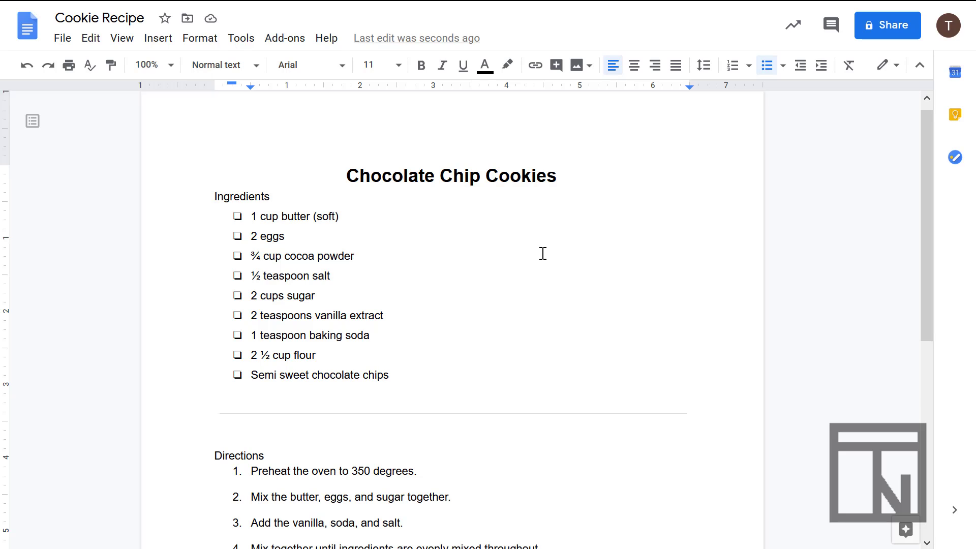
Make the "Ingredients" and "Directions" headings bold.
double_click(238, 194)
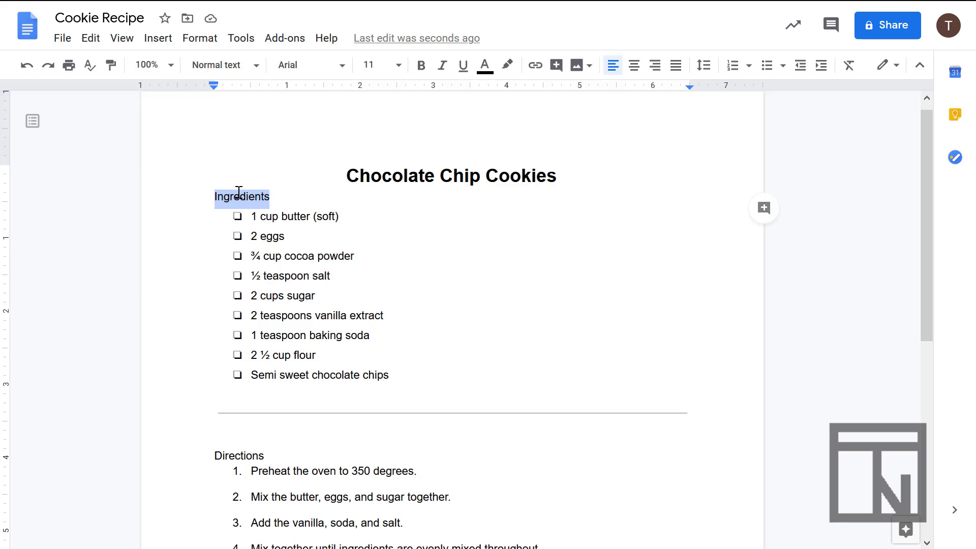
key("ctrl+b")
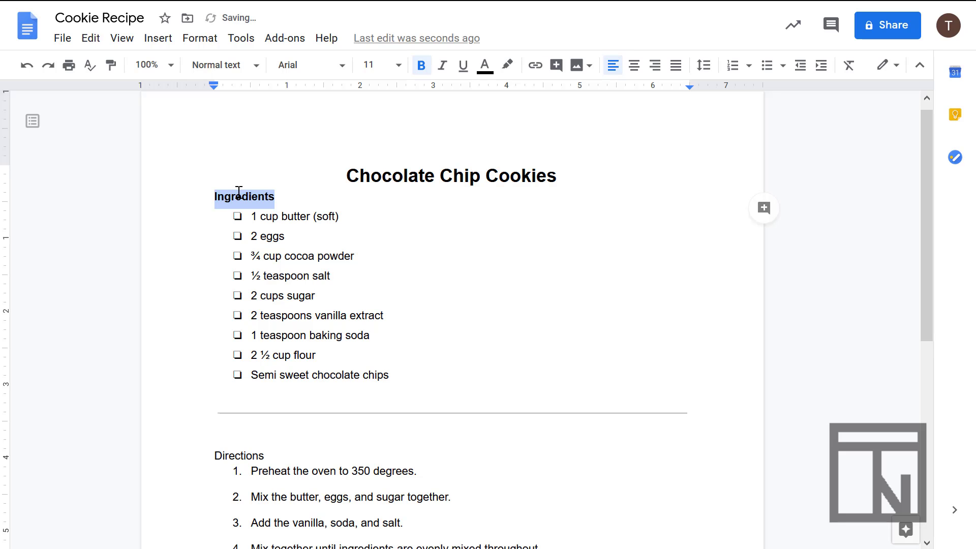
scroll(240, 305, "down", 3)
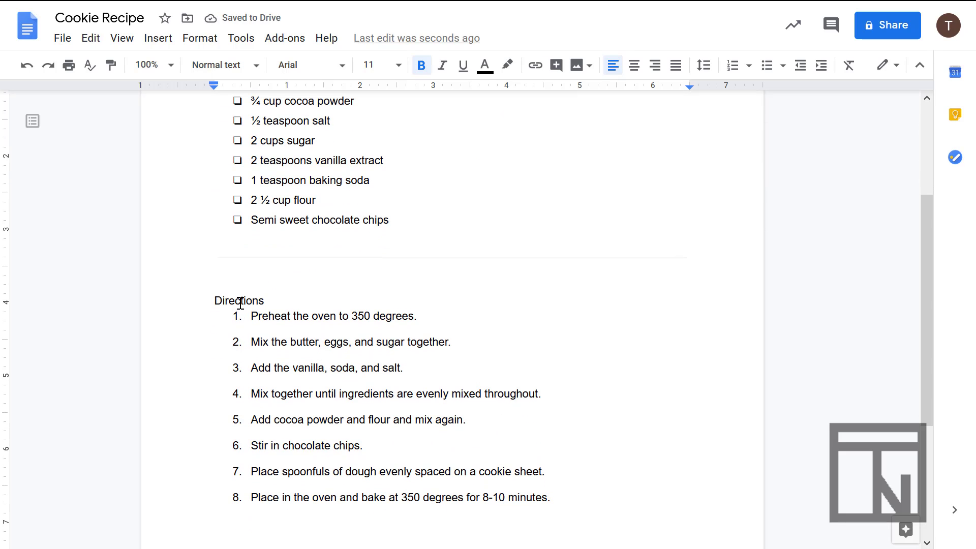
double_click(240, 301)
key("ctrl+b")
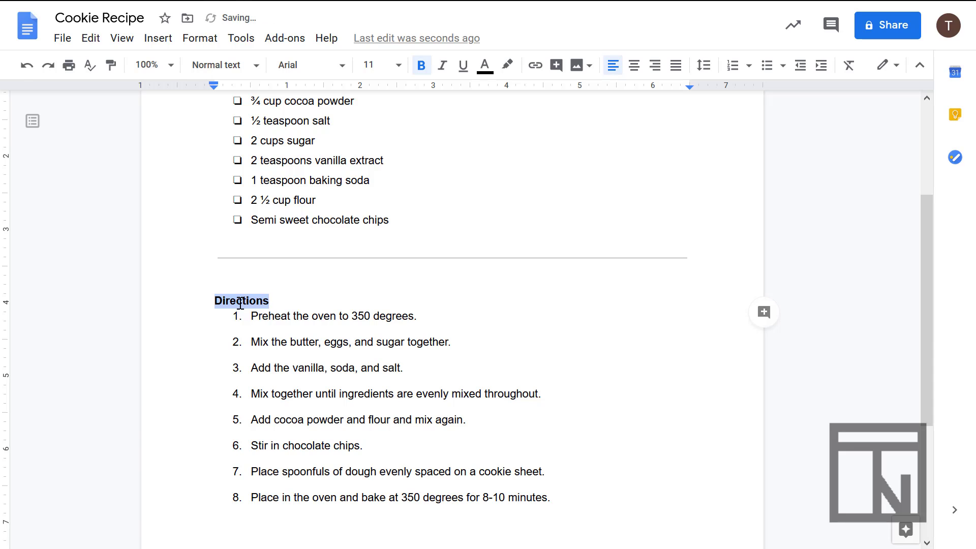
left_click(339, 331)
Check the word count of the whole document and close the count dialog.
scroll(339, 331, "up", 3)
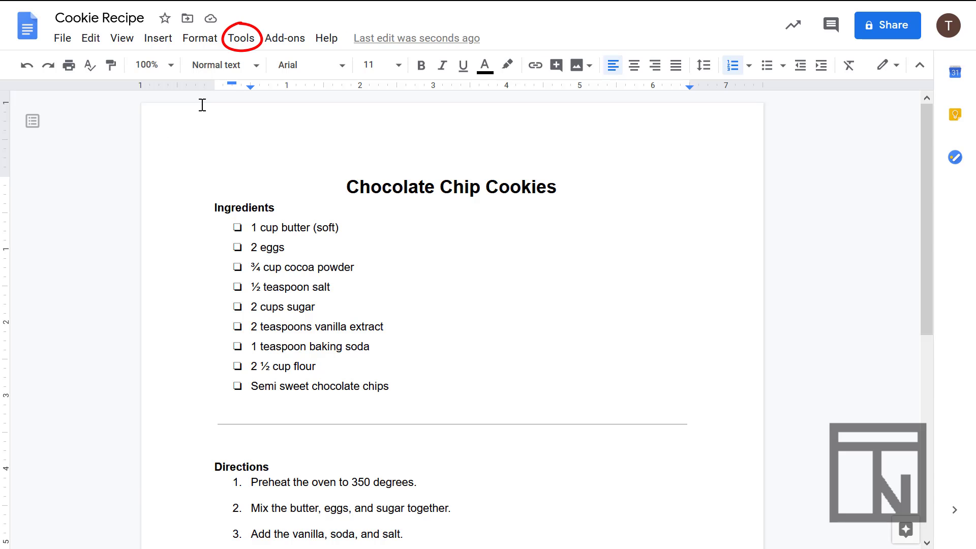
left_click(241, 44)
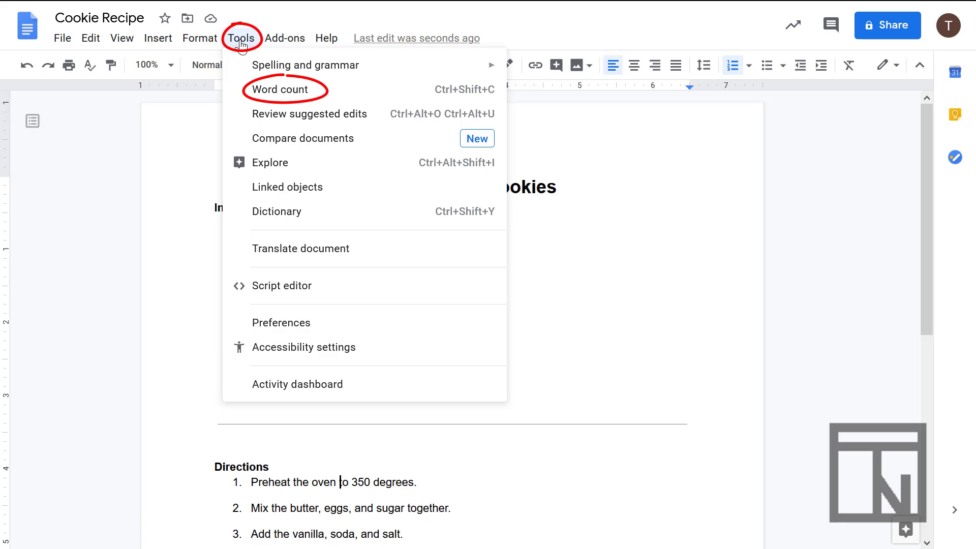
left_click(254, 91)
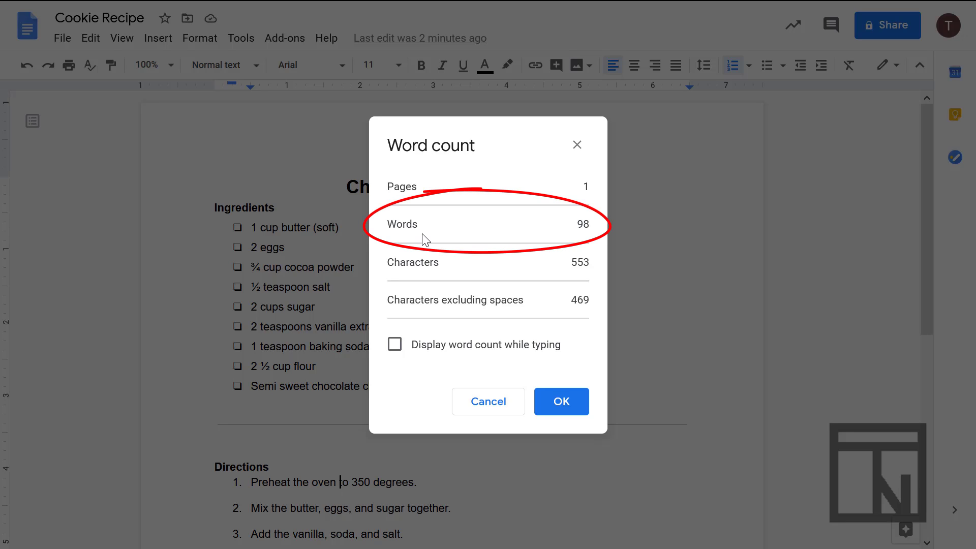
left_click(558, 405)
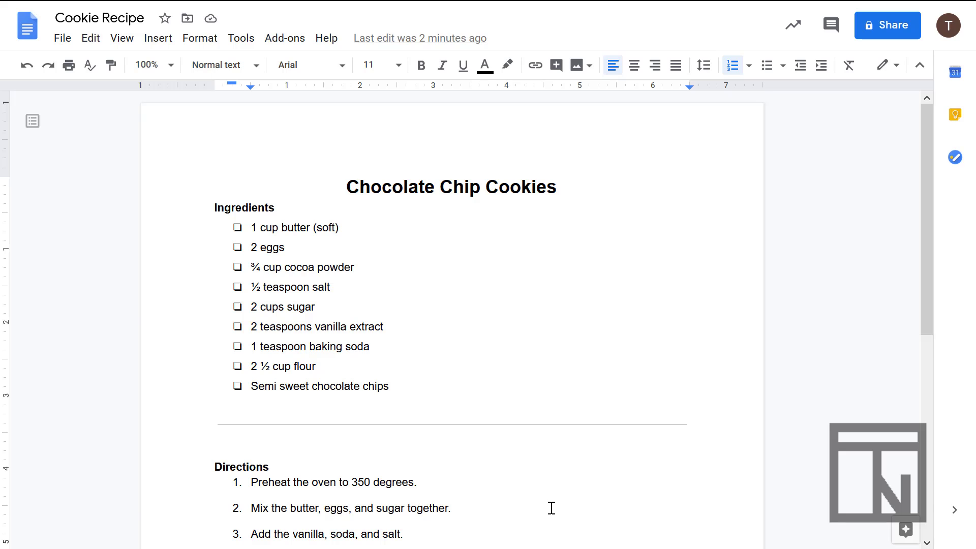
Add an unnumbered line reading "Word Count: 98" below the last numbered direction.
scroll(551, 507, "down", 2)
scroll(551, 507, "down", 5)
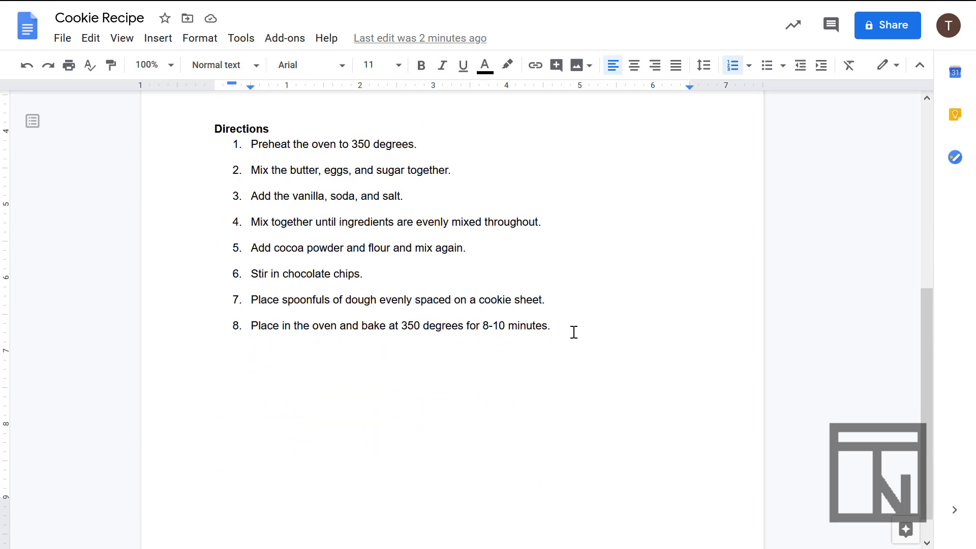
left_click(533, 371)
double_click(572, 323)
key("Return")
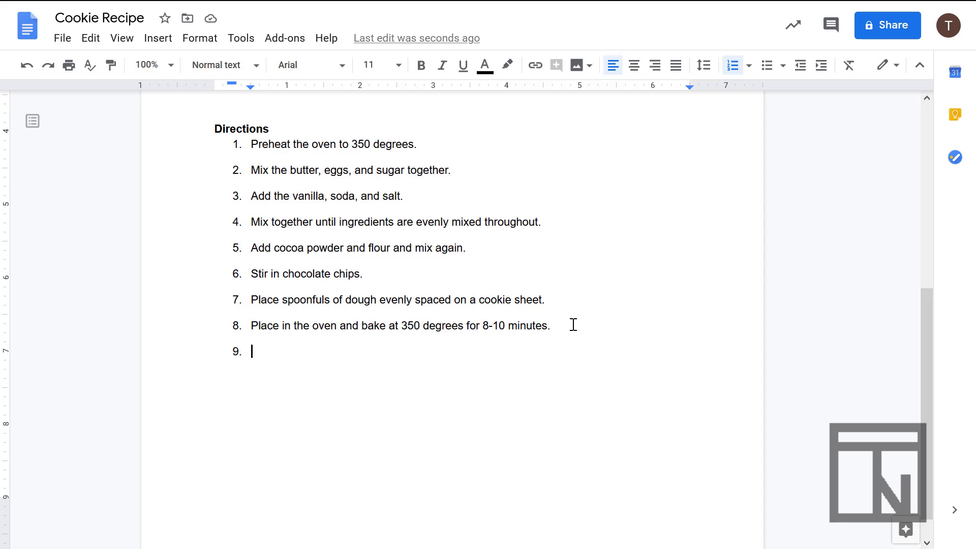
key("Return")
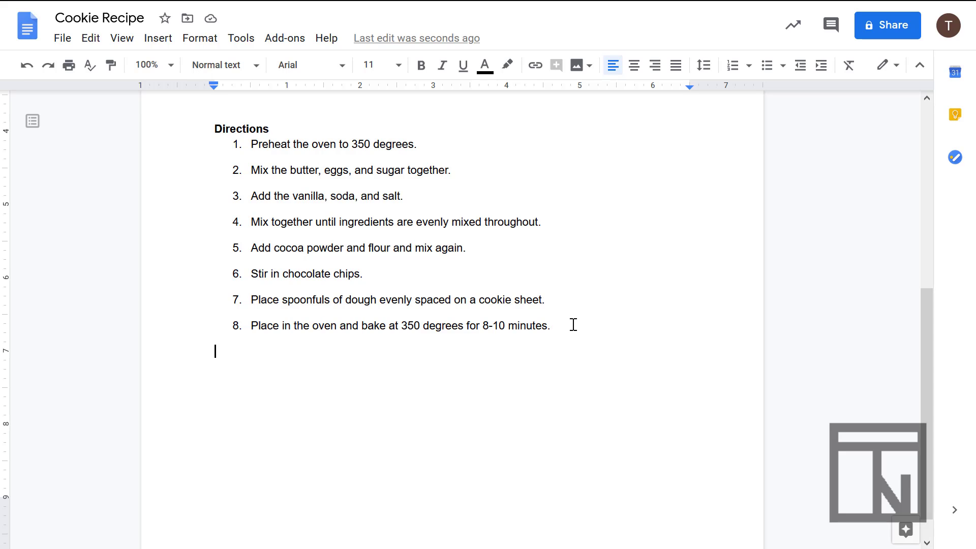
type("Wor")
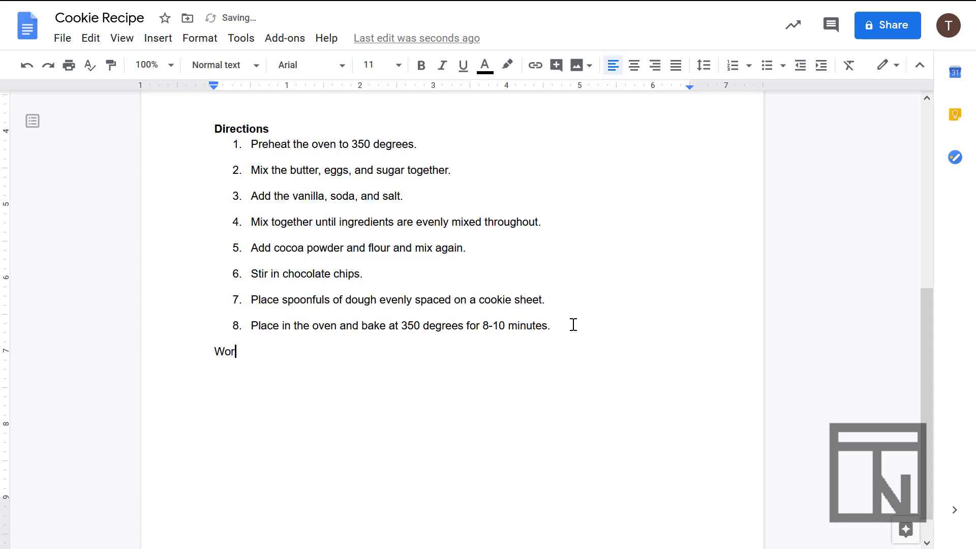
type("d Count: 98")
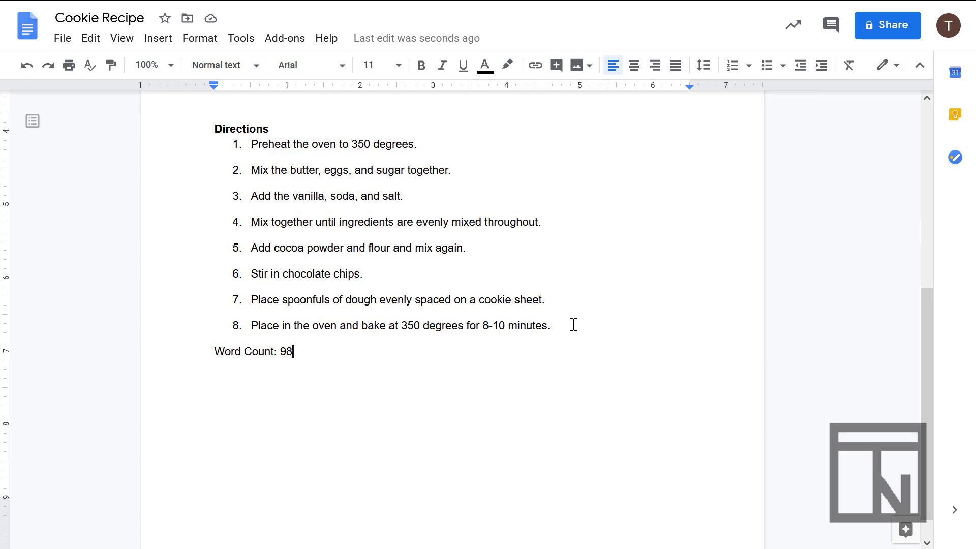
Right-align and underline the "Word Count: 98" line at the end of the recipe.
left_click(653, 70)
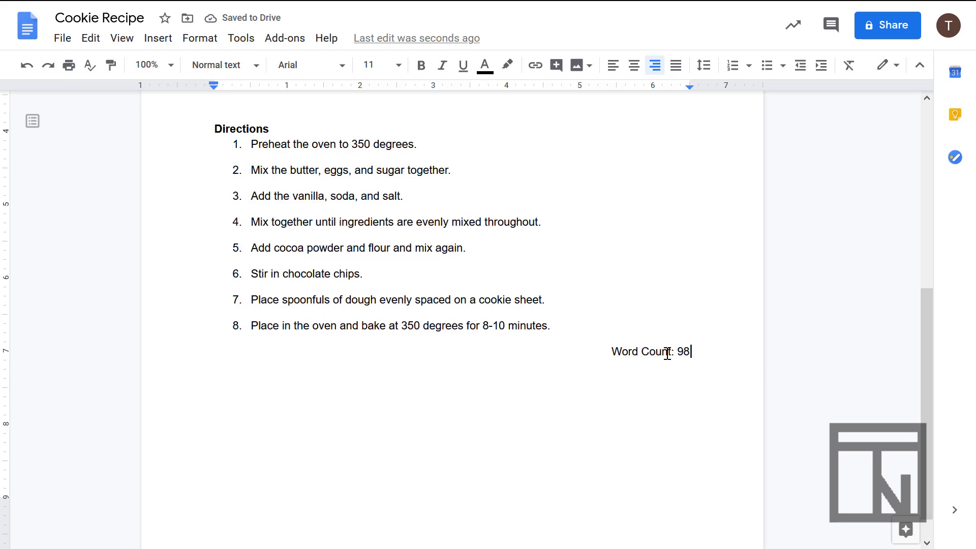
triple_click(667, 352)
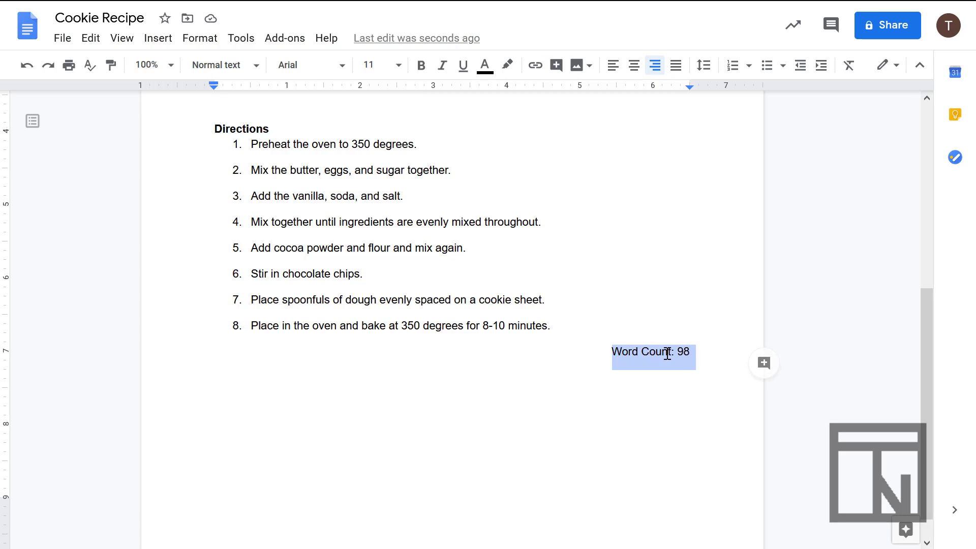
key("ctrl+u")
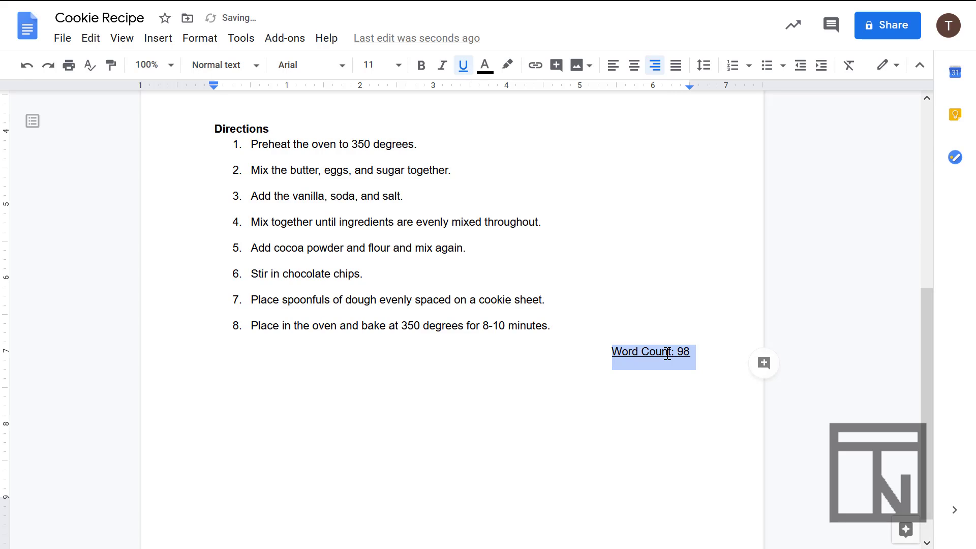
left_click(692, 355)
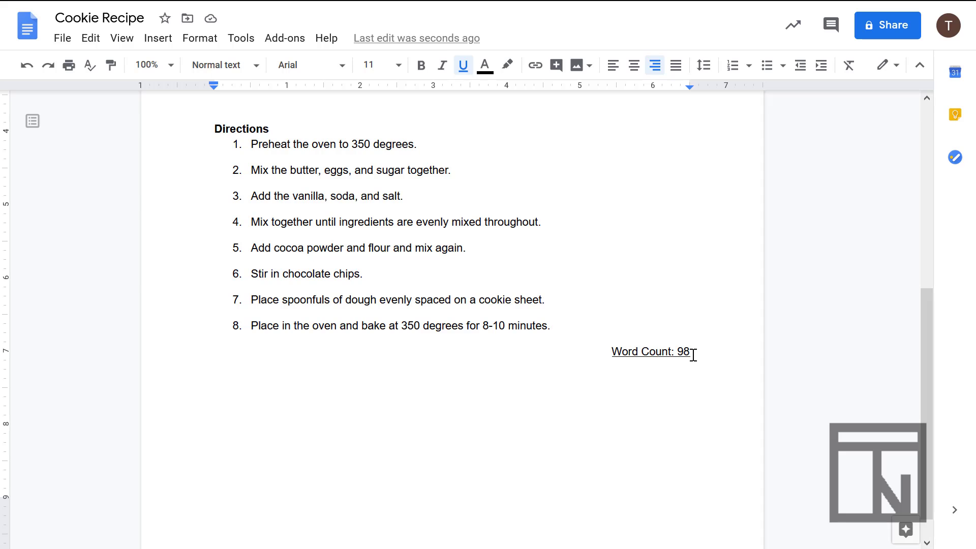
scroll(692, 355, "up", 7)
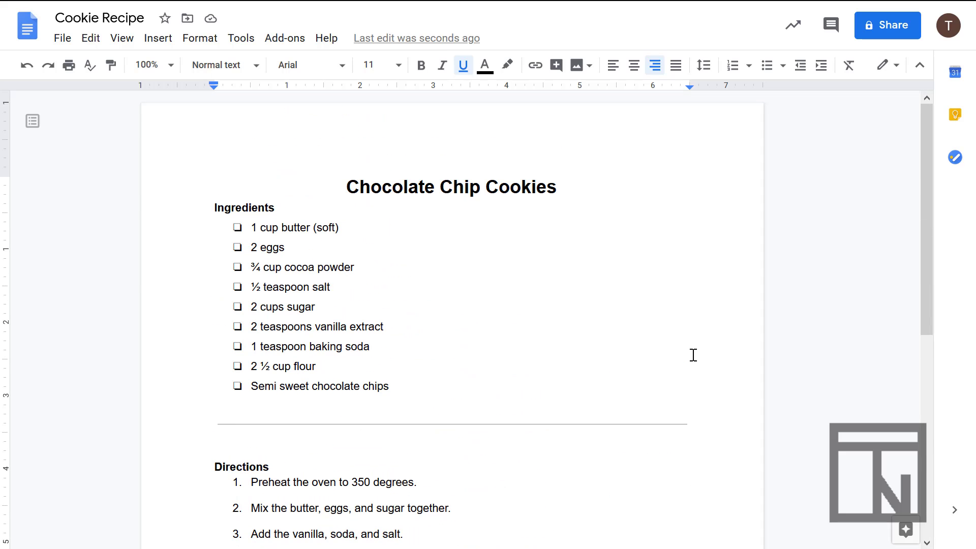